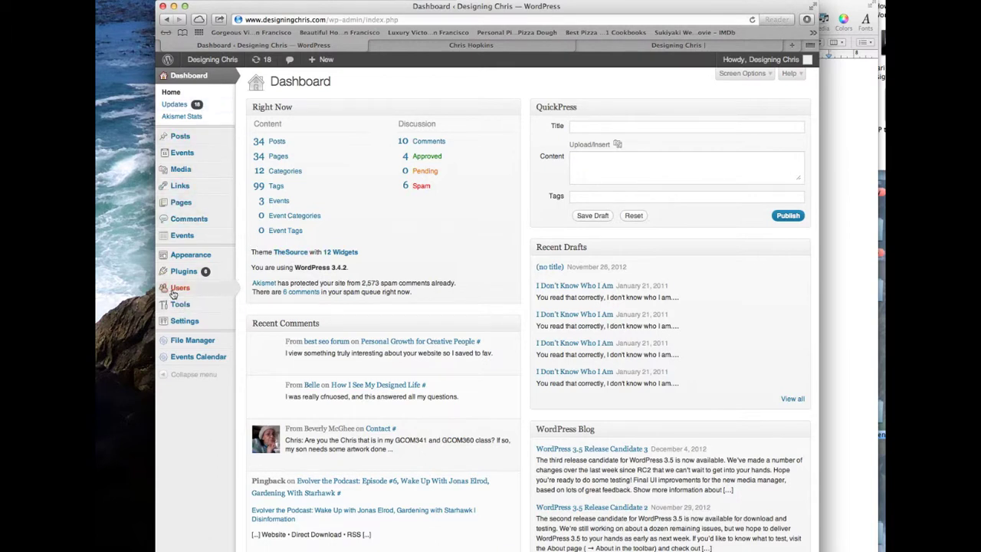
Step: Open the WordPress Users list and start the Add New user form
mouse_move(184, 289)
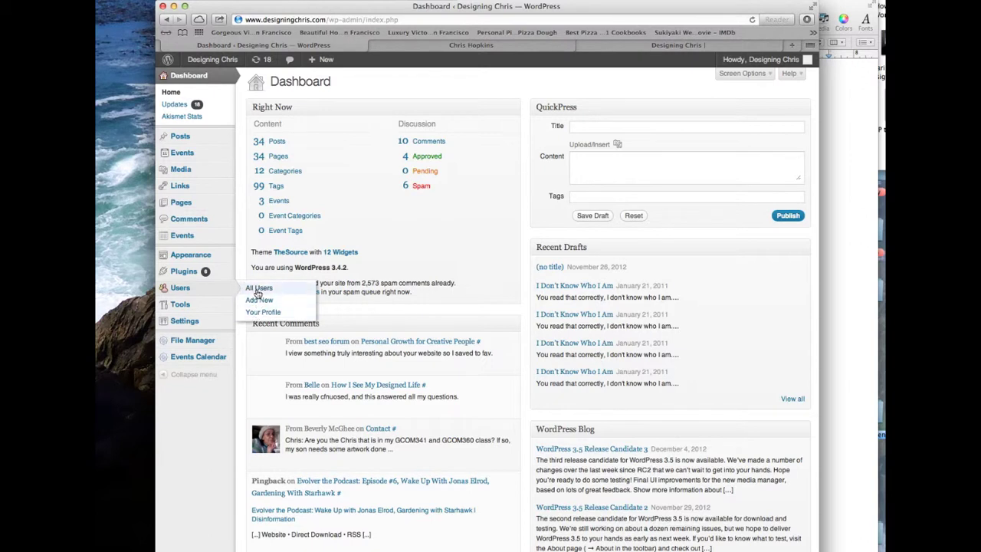
left_click(180, 289)
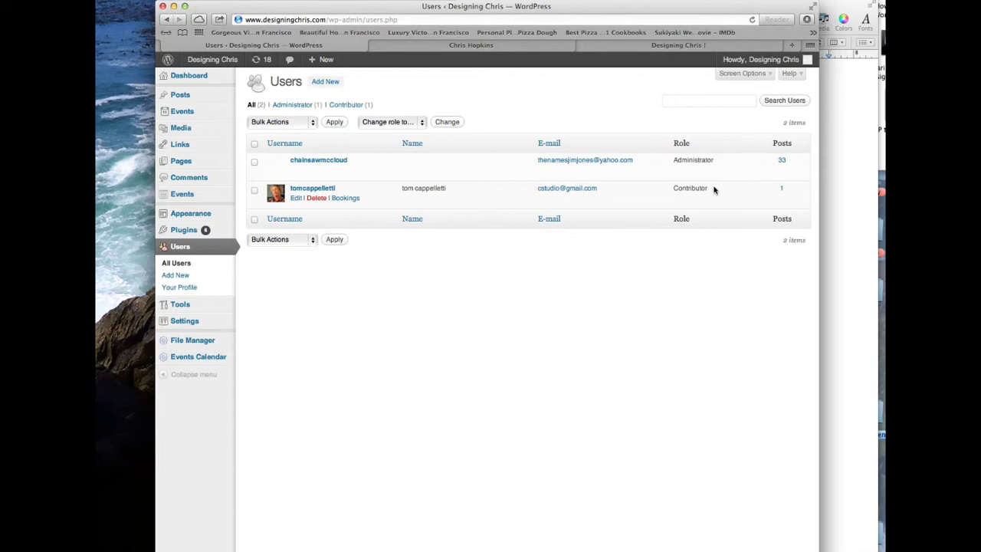
left_click(328, 81)
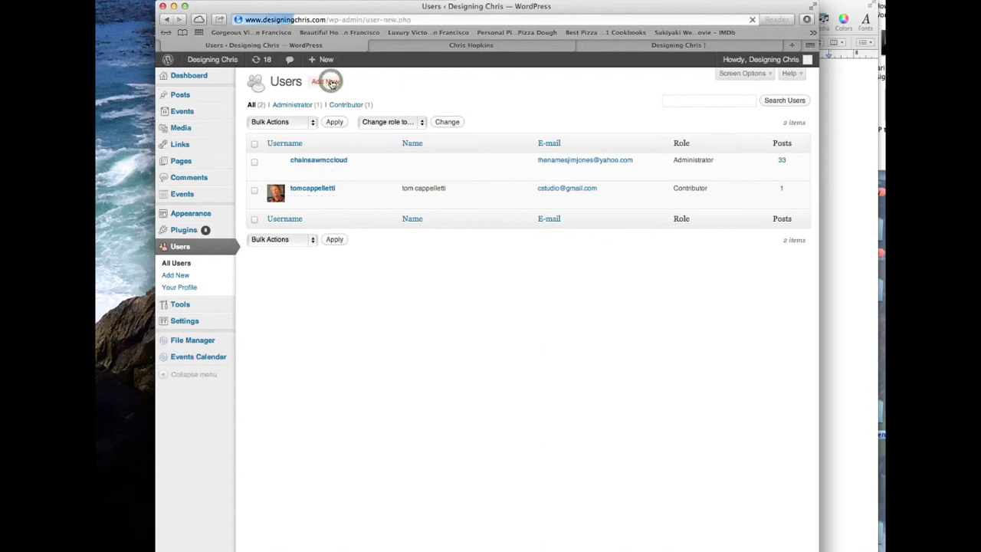
Step: Enter the new username and the user's Yahoo e-mail address
left_click(412, 123)
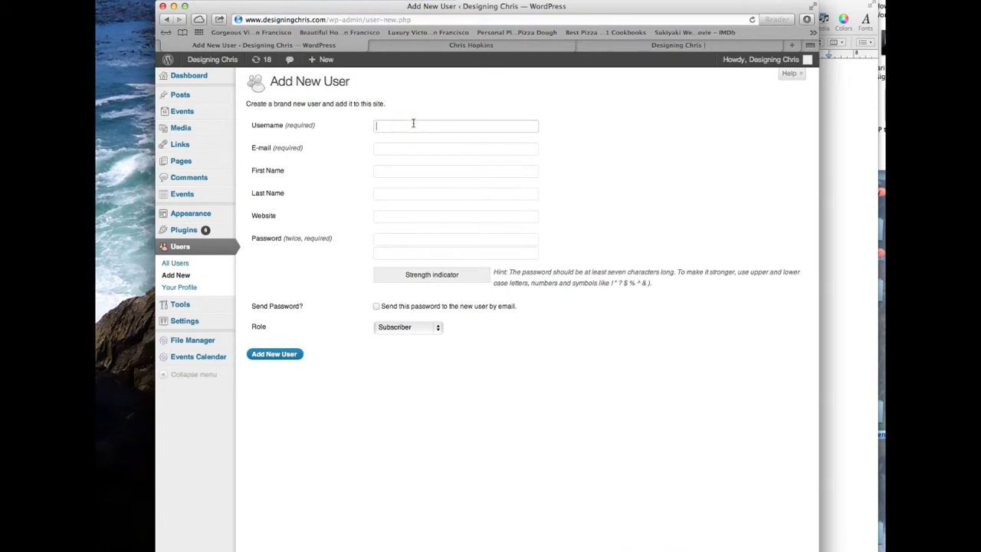
type("chris")
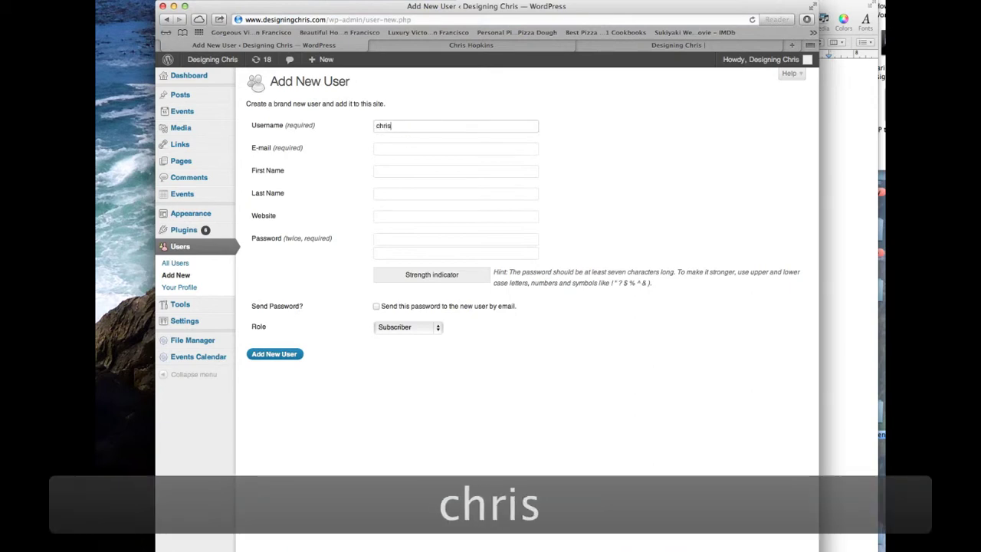
type(" version 2")
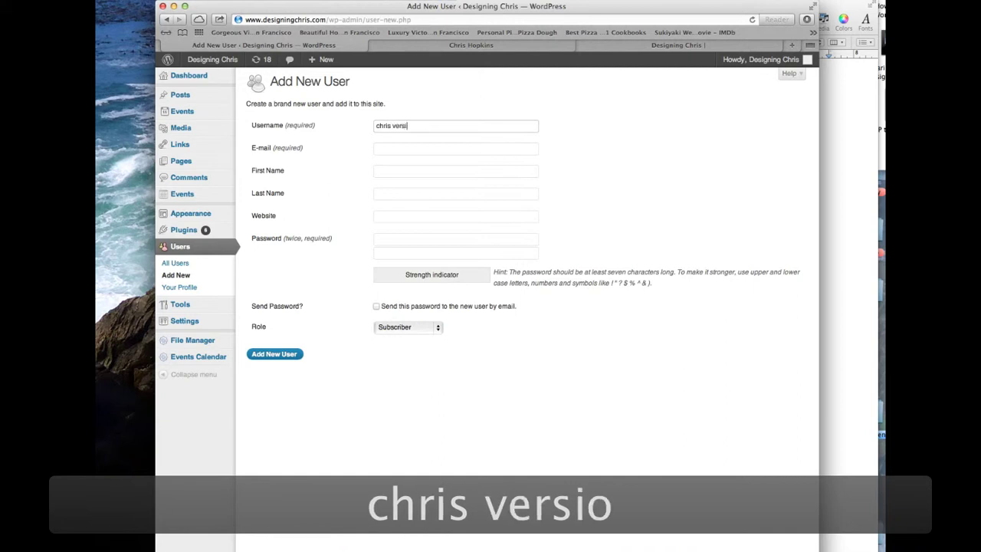
left_click(444, 148)
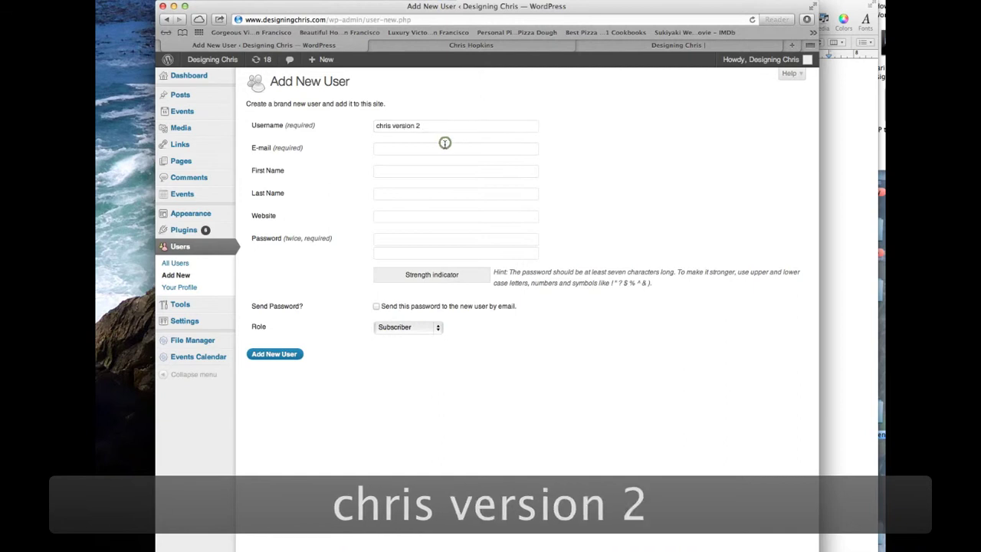
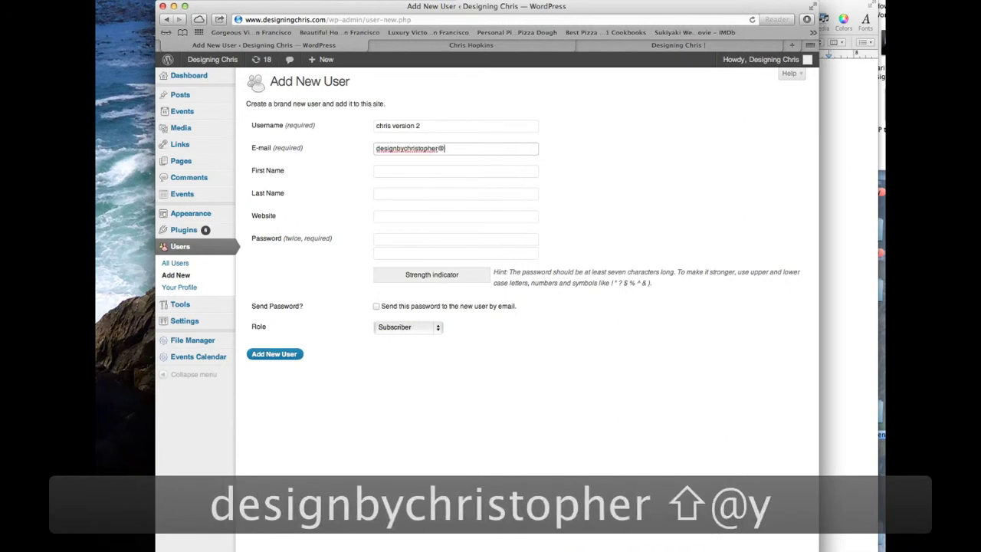
Step: Fill in the user's first and last name, skipping the website to reach Password
left_click(456, 171)
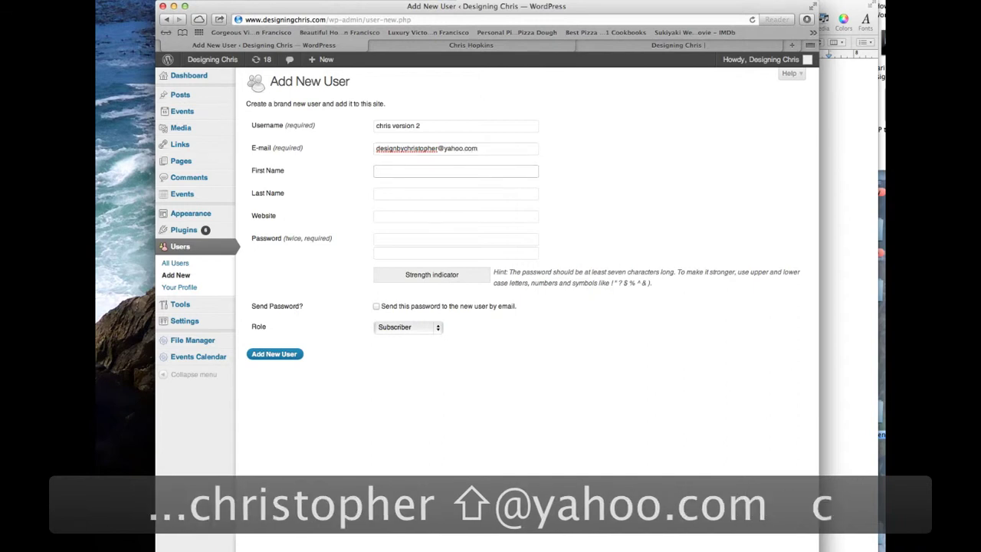
key("Tab")
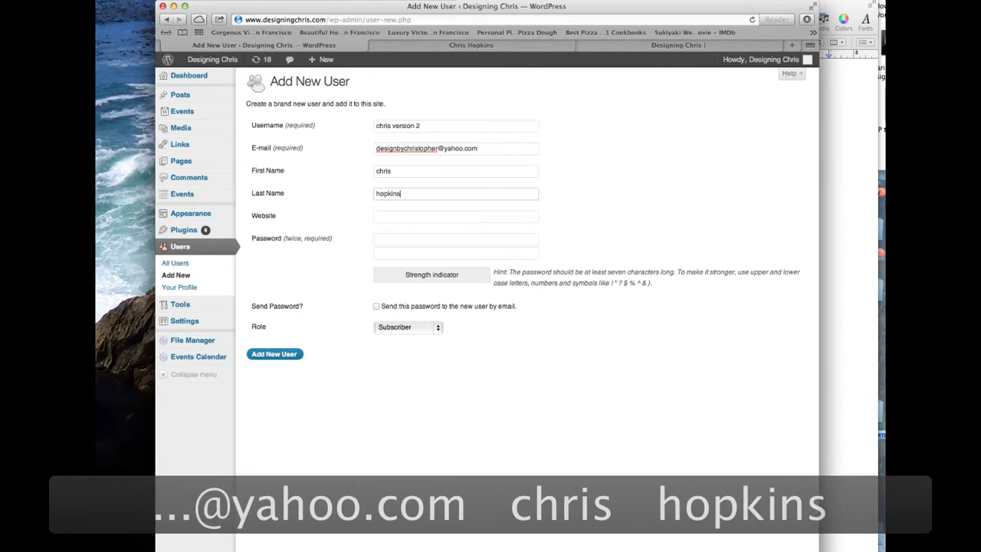
key("Tab")
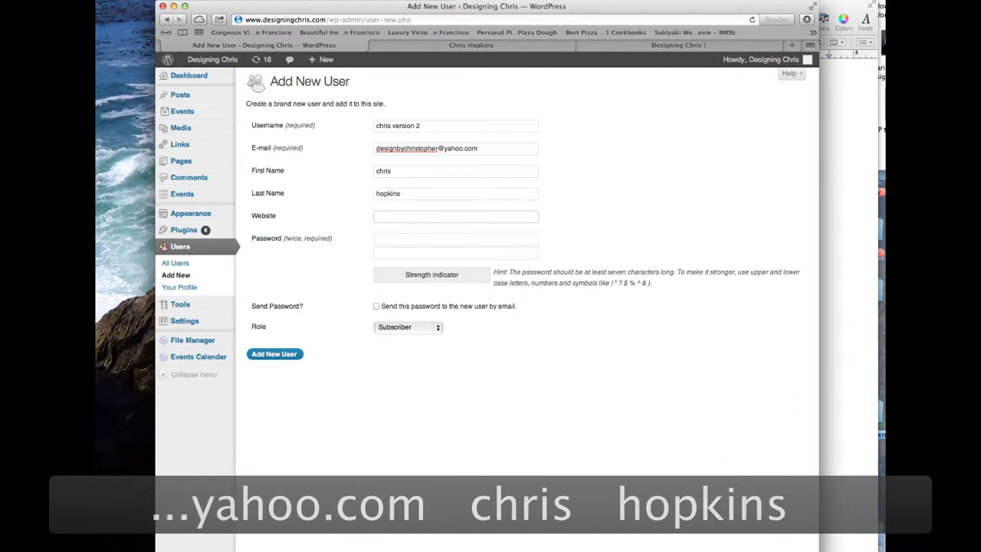
key("Tab")
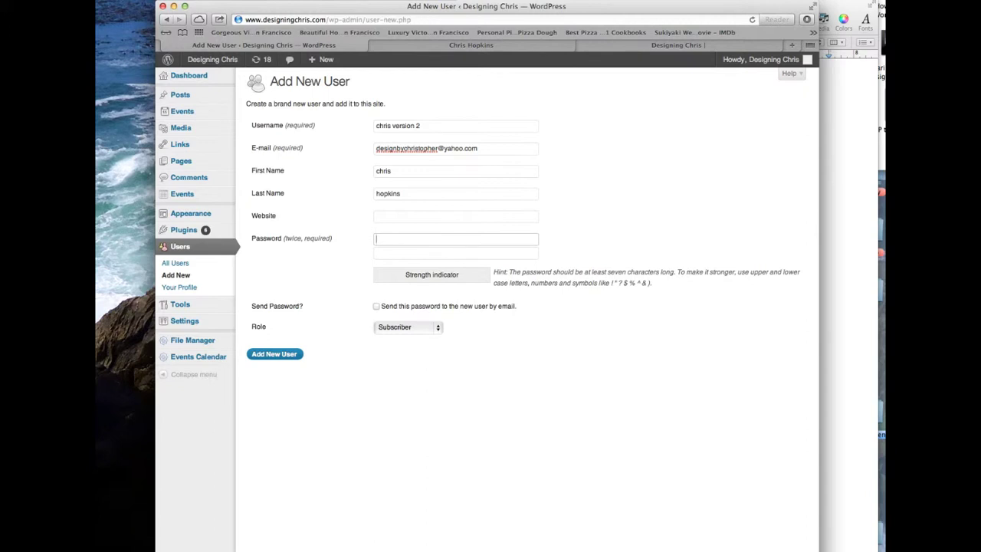
Step: Enter a matching Strong password twice and enable e-mailing it to the new user
type("•••••••••")
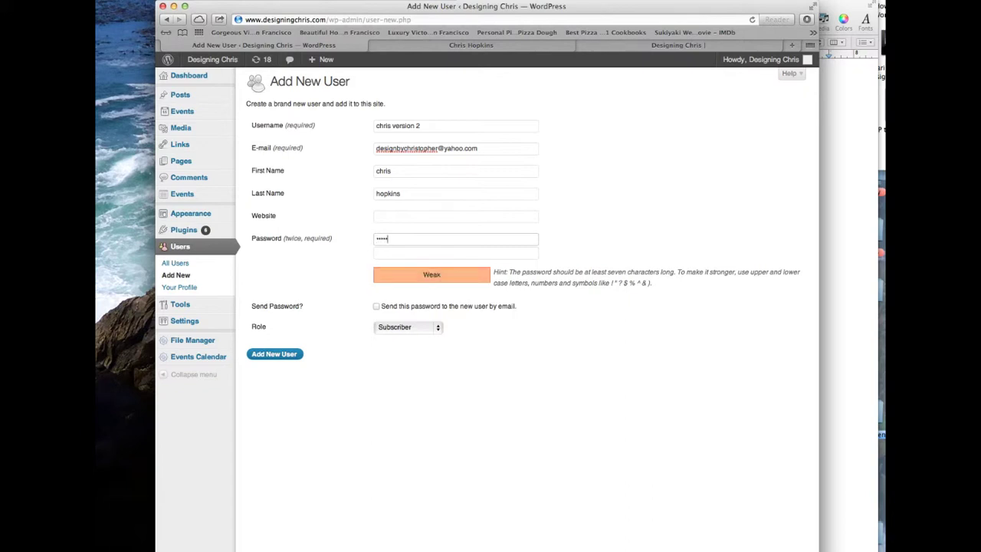
key("Tab")
type("•••••••••")
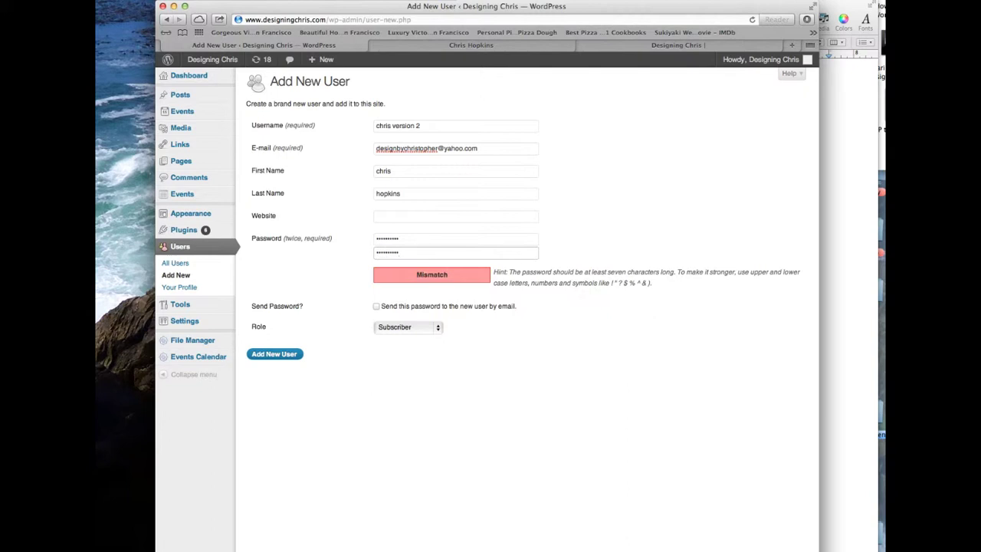
key("BackSpace")
key("BackSpace")
key("BackSpace")
key("BackSpace")
key("BackSpace")
key("BackSpace")
key("BackSpace")
key("BackSpace")
left_click_drag(407, 237, 357, 236)
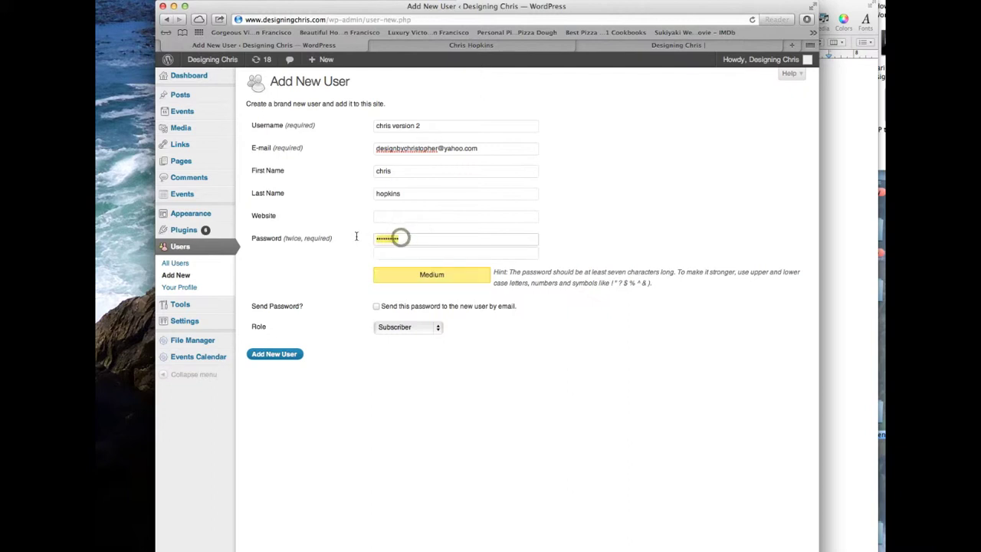
type("•••••••")
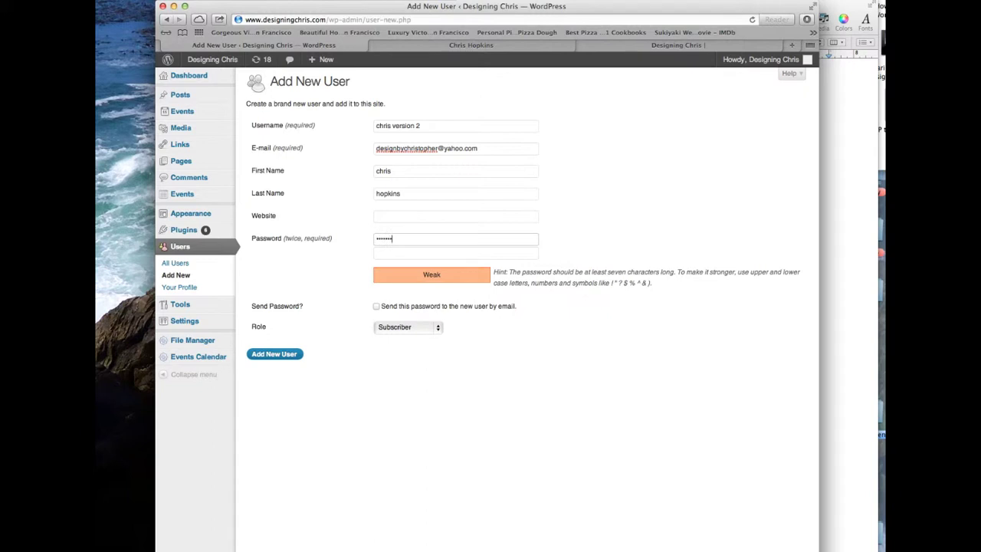
type("•••")
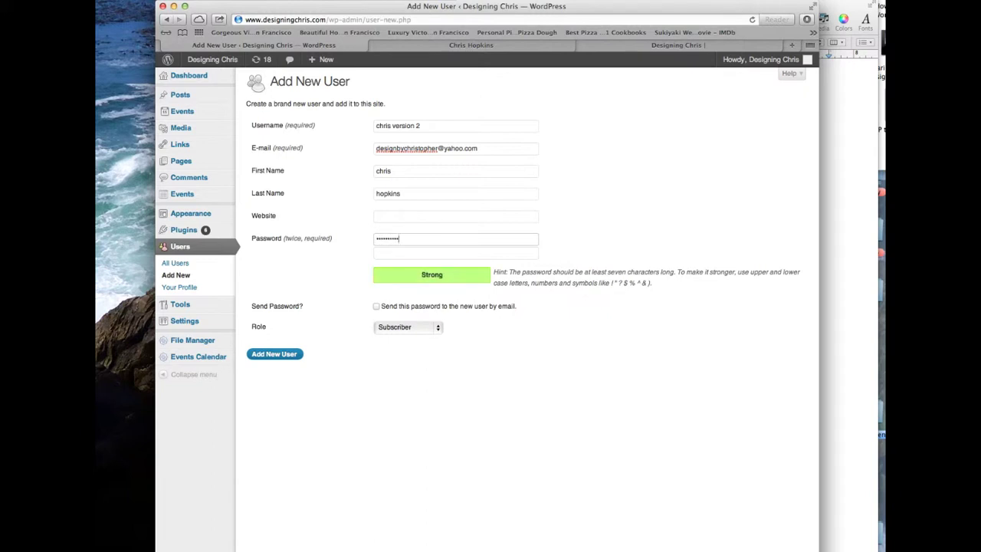
key("Tab")
type("••••••")
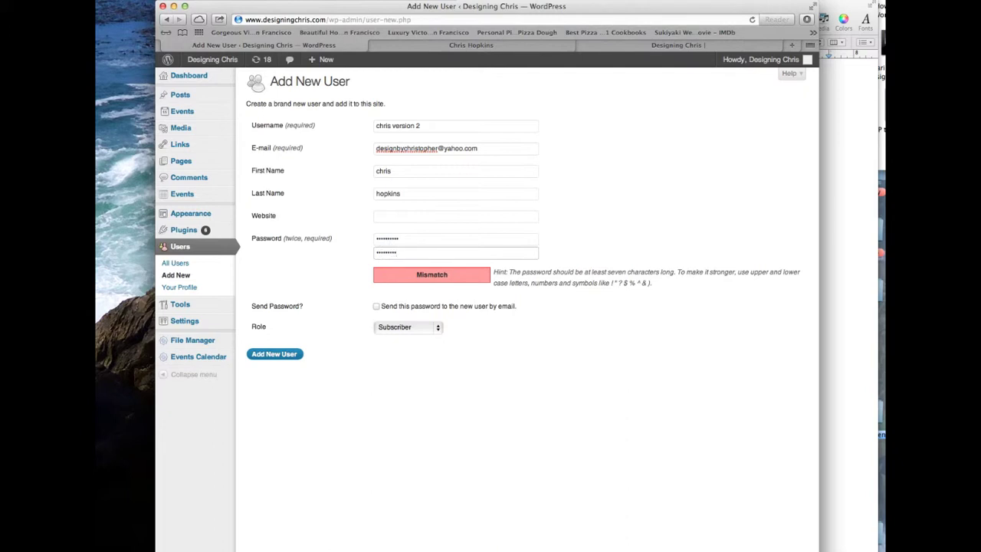
key("BackSpace")
key("BackSpace")
key("BackSpace")
key("BackSpace")
key("BackSpace")
key("BackSpace")
key("BackSpace")
key("BackSpace")
key("BackSpace")
type("•••••••")
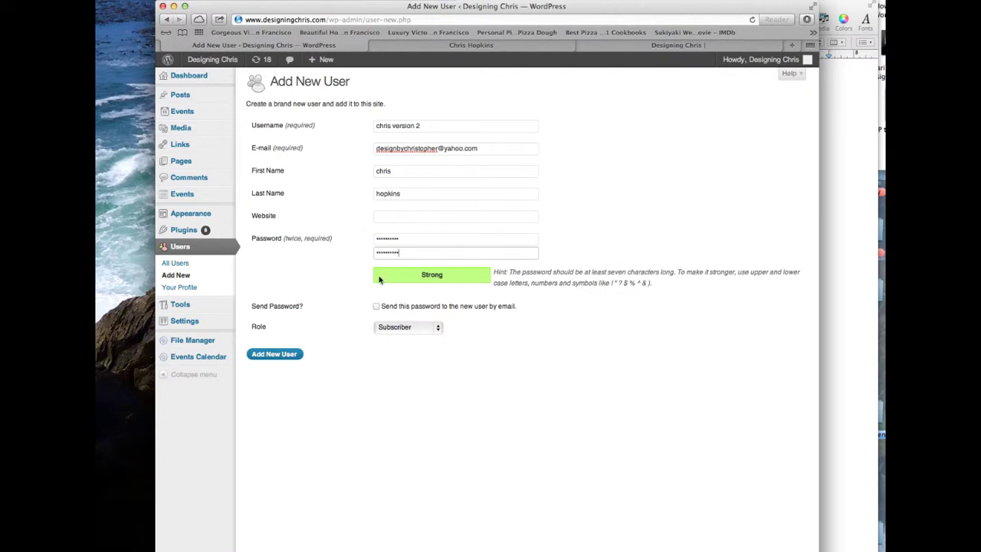
left_click(378, 307)
Step: Open the Role dropdown for the new user
left_click(411, 328)
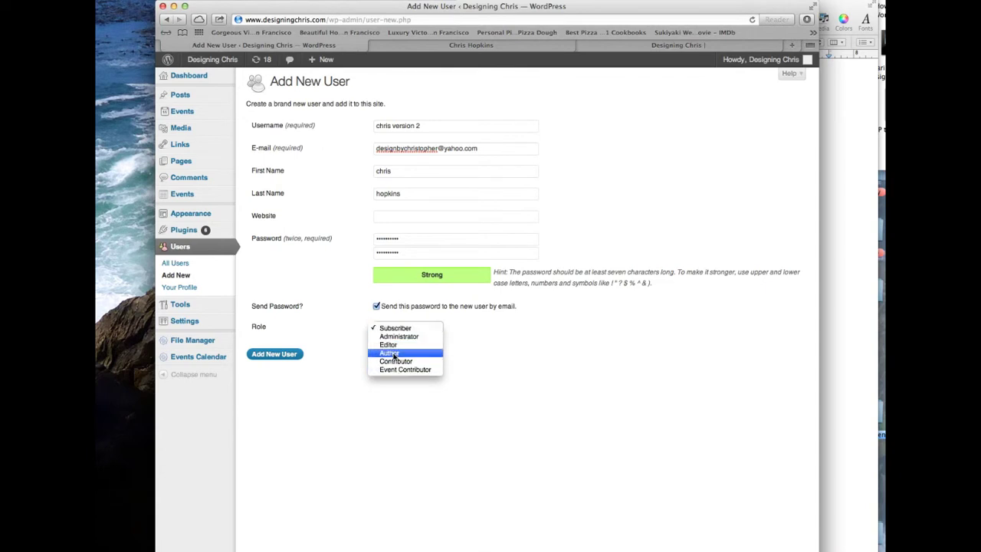
Step: Create the user with the Author role, then delete the Evolver message in Mail and return to the browser
left_click(393, 354)
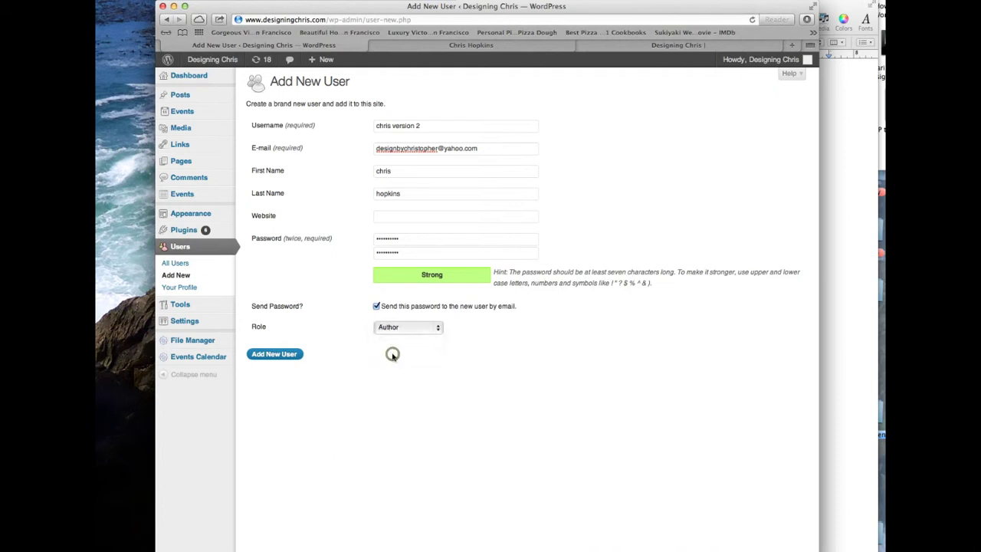
left_click(276, 354)
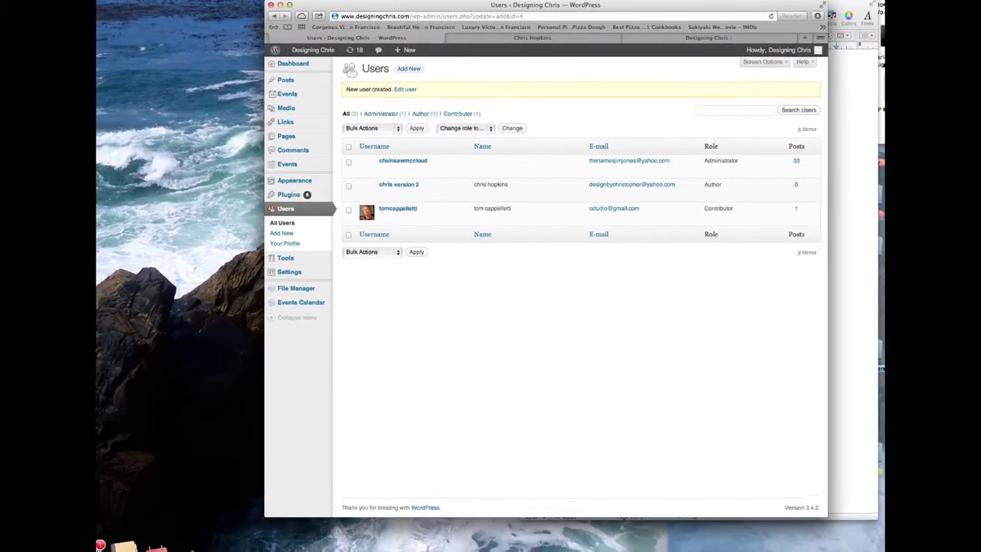
left_click(100, 540)
left_click(214, 53)
left_click(165, 7)
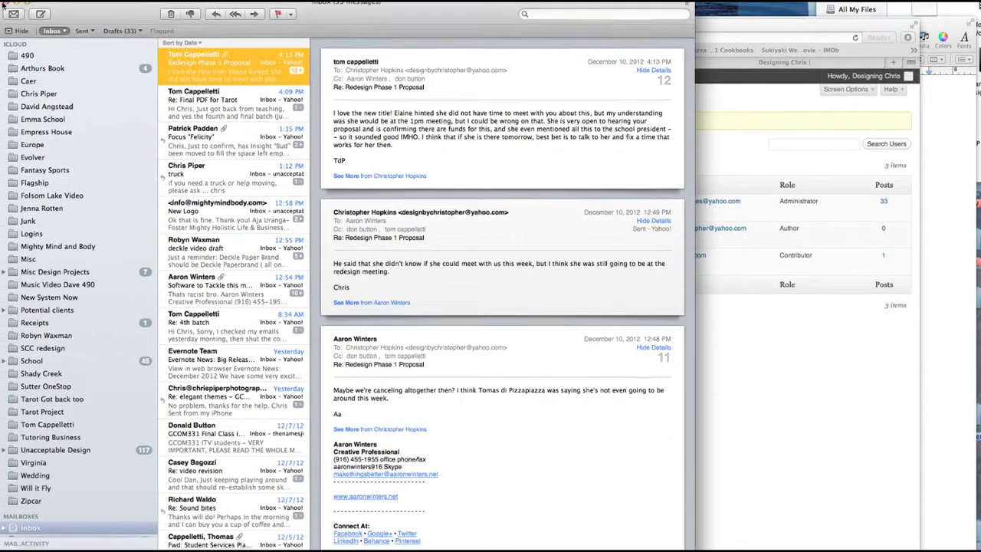
key("super+h")
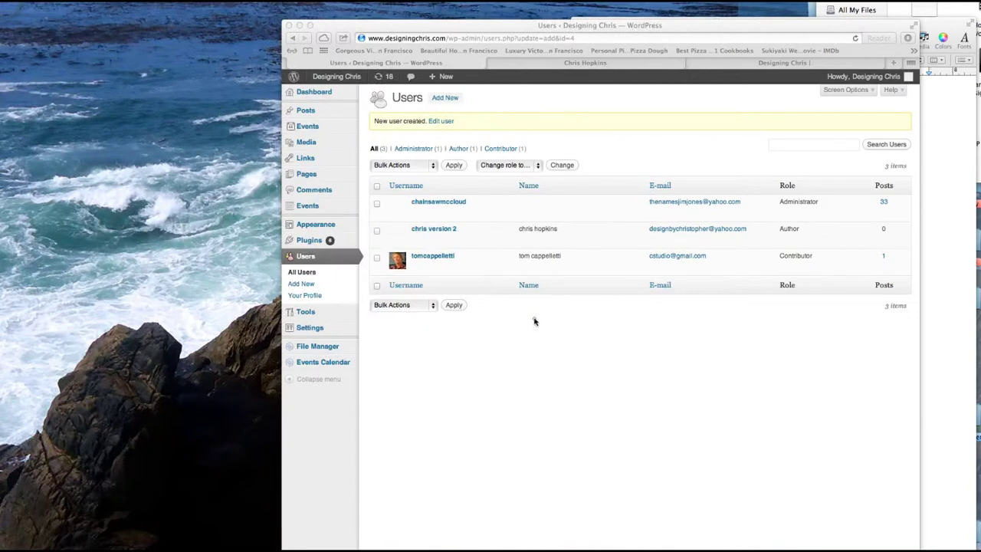
left_click(534, 321)
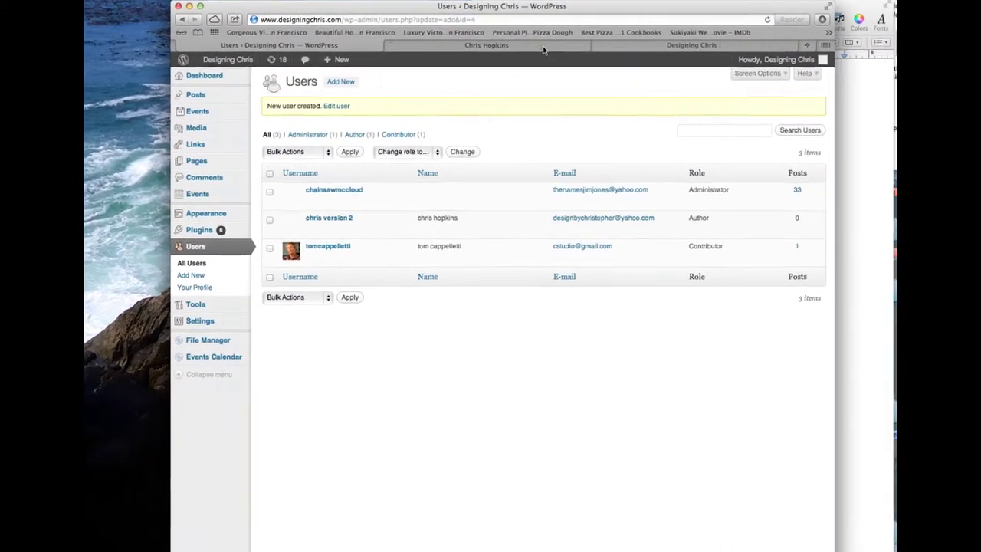
left_click(529, 45)
Step: Go to yahoo.com in a new tab and open the Yahoo Mail sign-in page
left_click(504, 18)
type("yah")
key("Return")
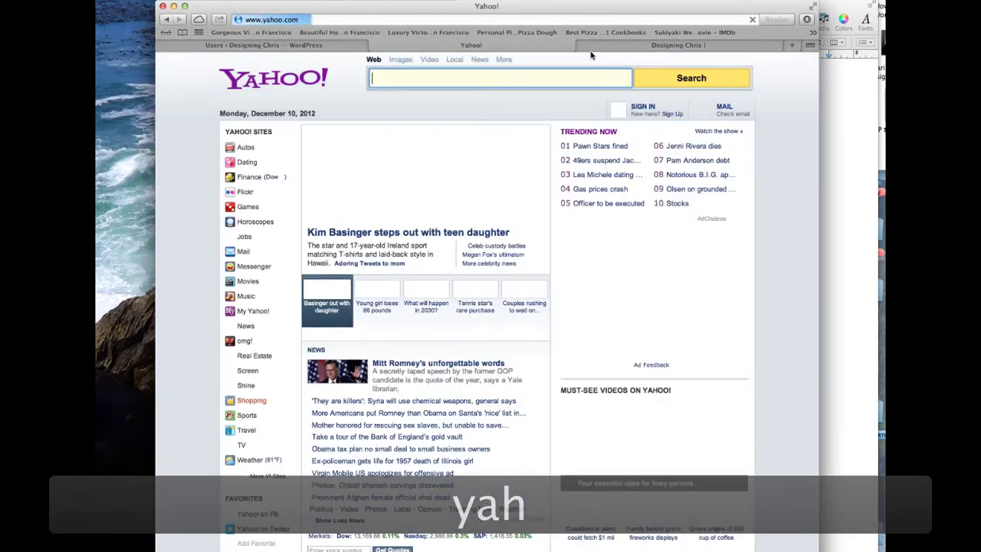
left_click(724, 106)
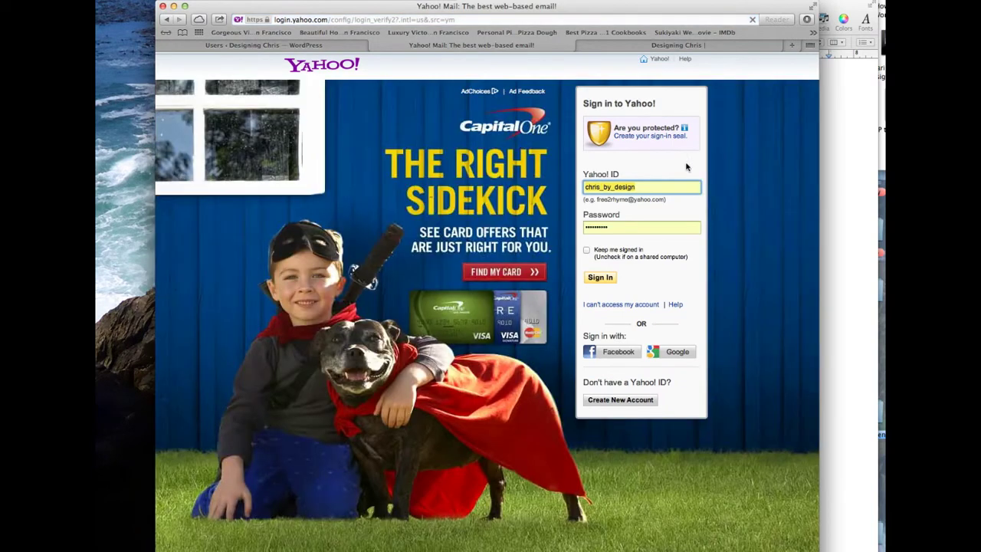
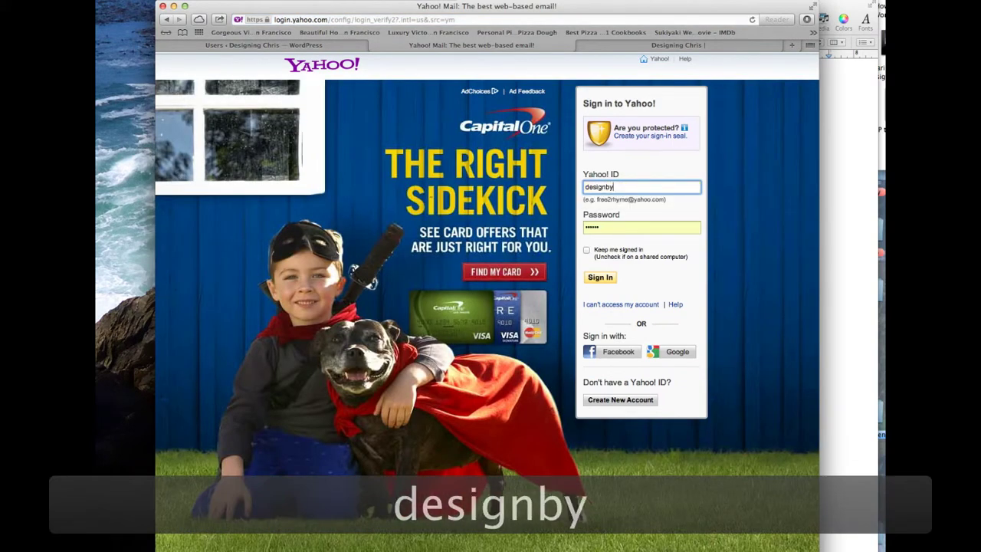
Step: Sign in with the Yahoo ID, show the inbox, then return to the WordPress tab
key("Return")
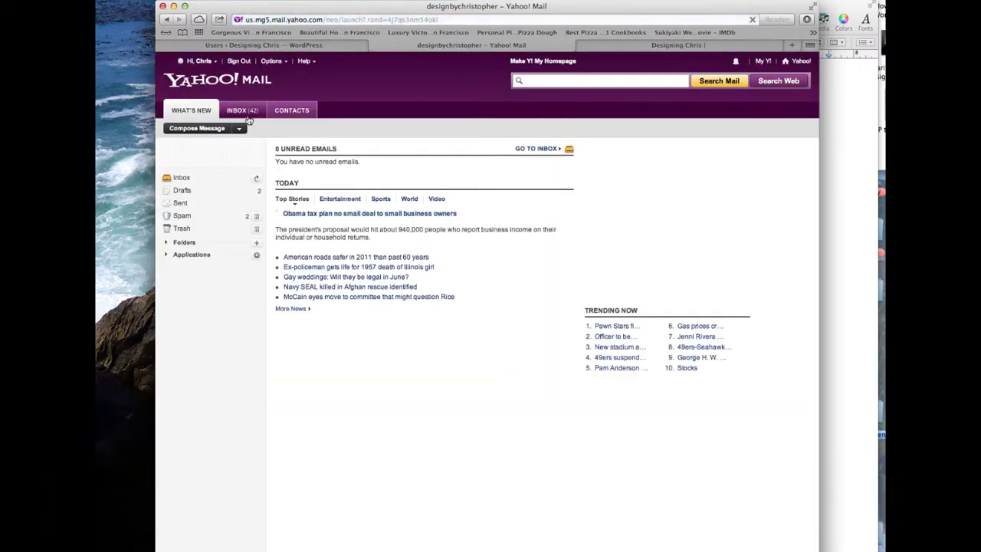
left_click(242, 111)
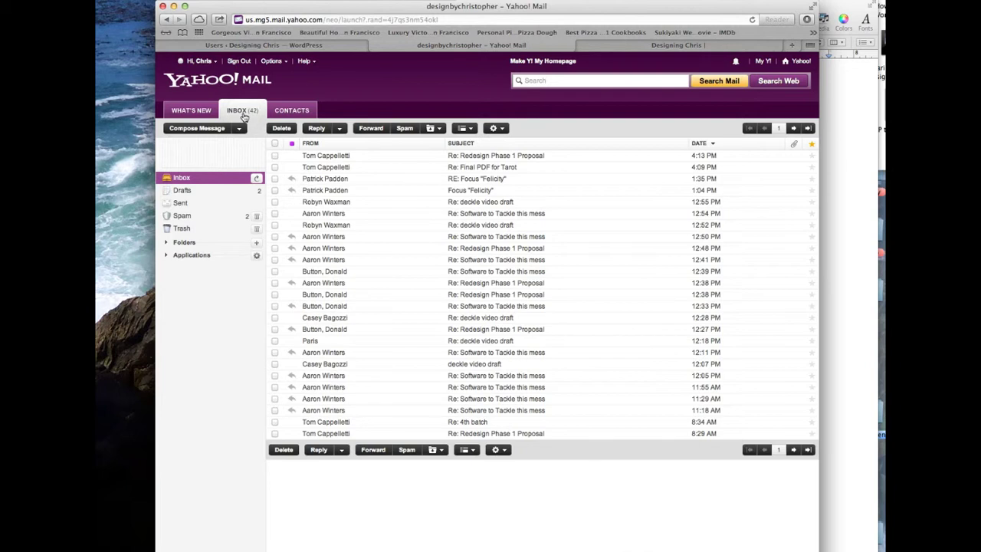
left_click(227, 46)
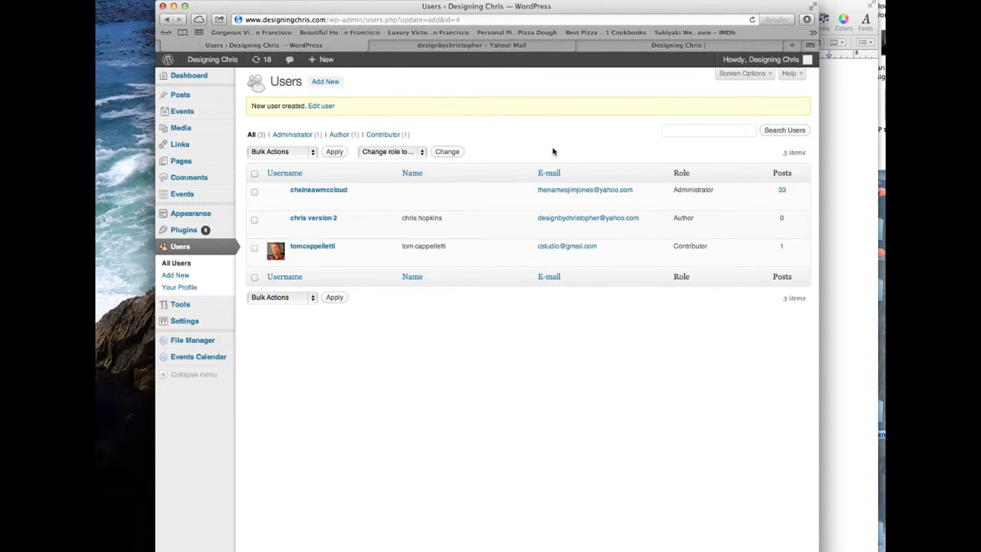
Step: Refresh the Yahoo inbox, open the '[Designing Chris] Your username and password' email, then view the Designing Chris site
left_click(537, 46)
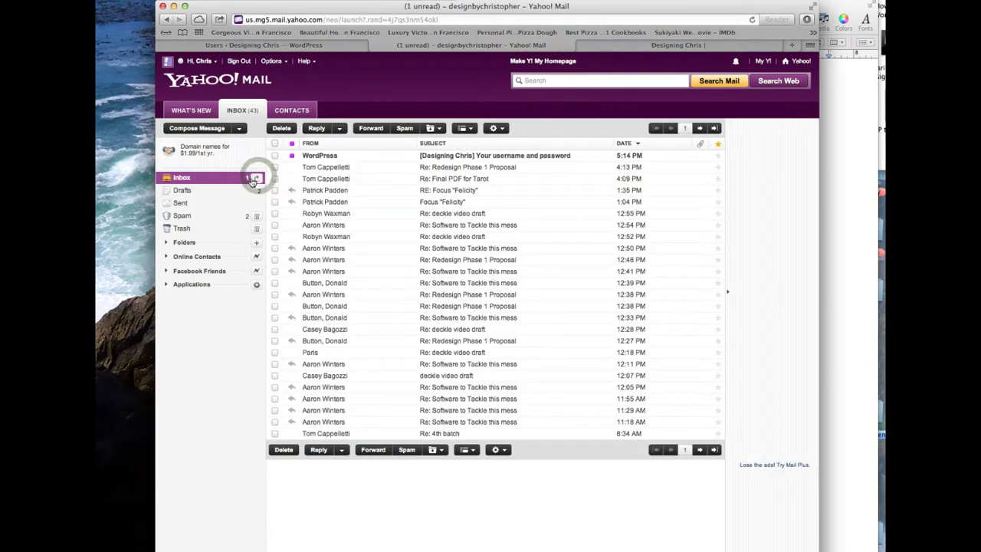
left_click(510, 156)
left_click(509, 156)
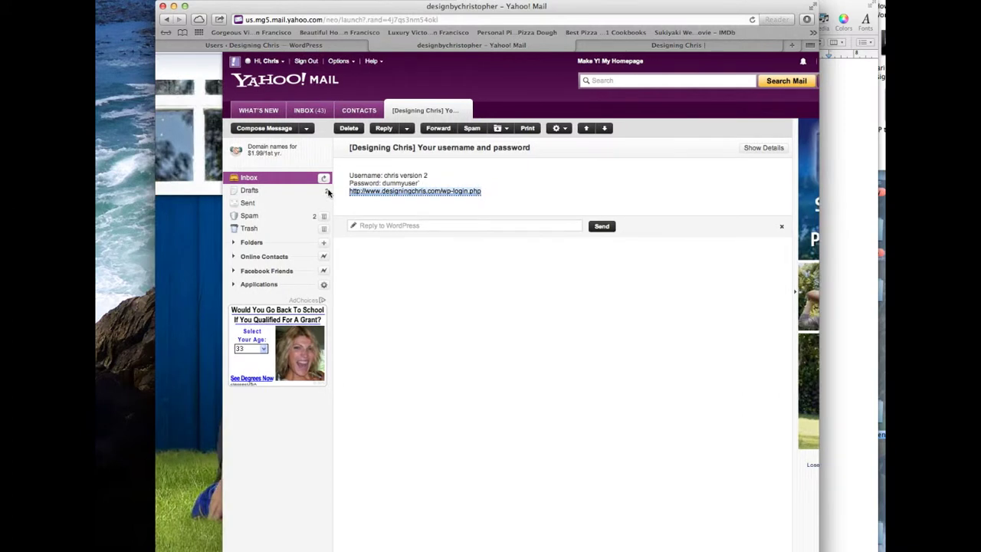
left_click(253, 48)
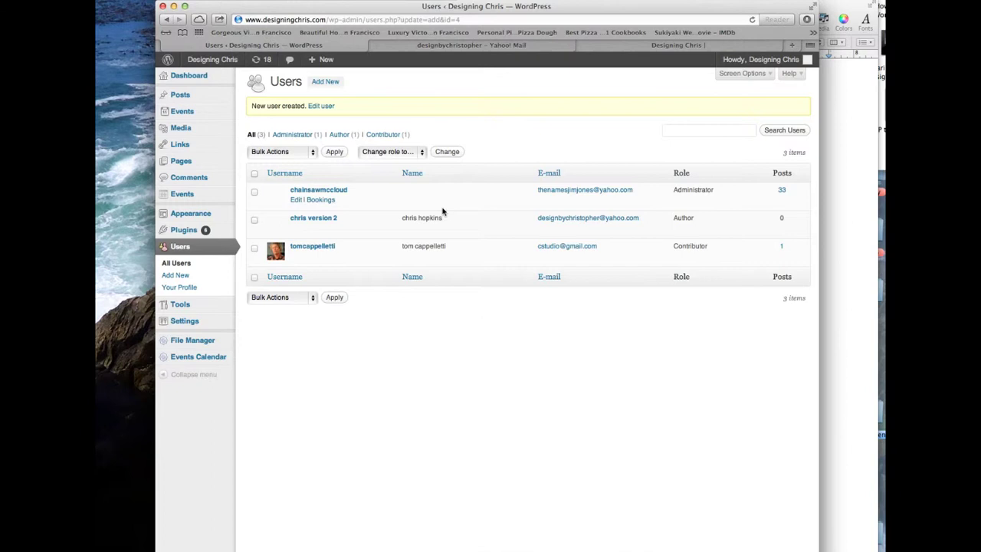
left_click(426, 47)
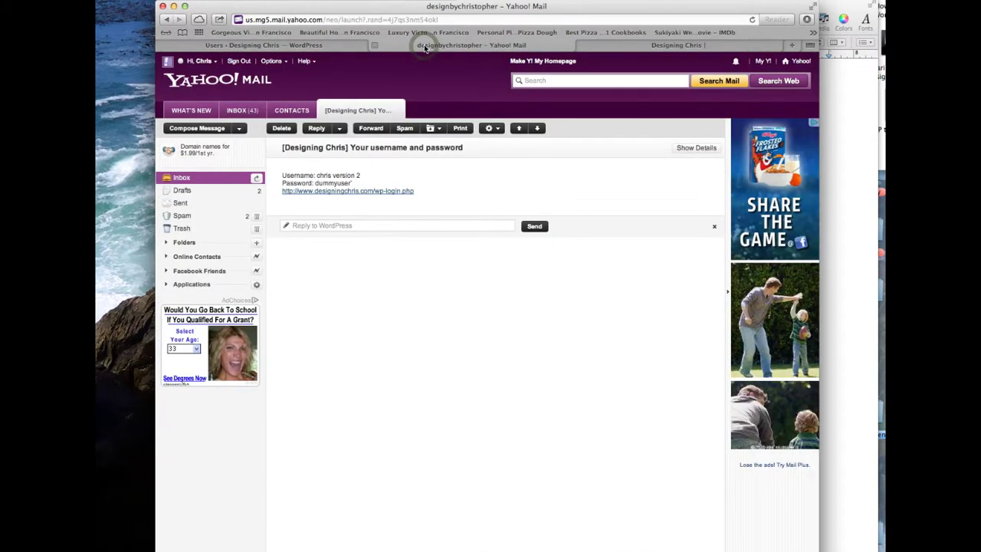
left_click(651, 46)
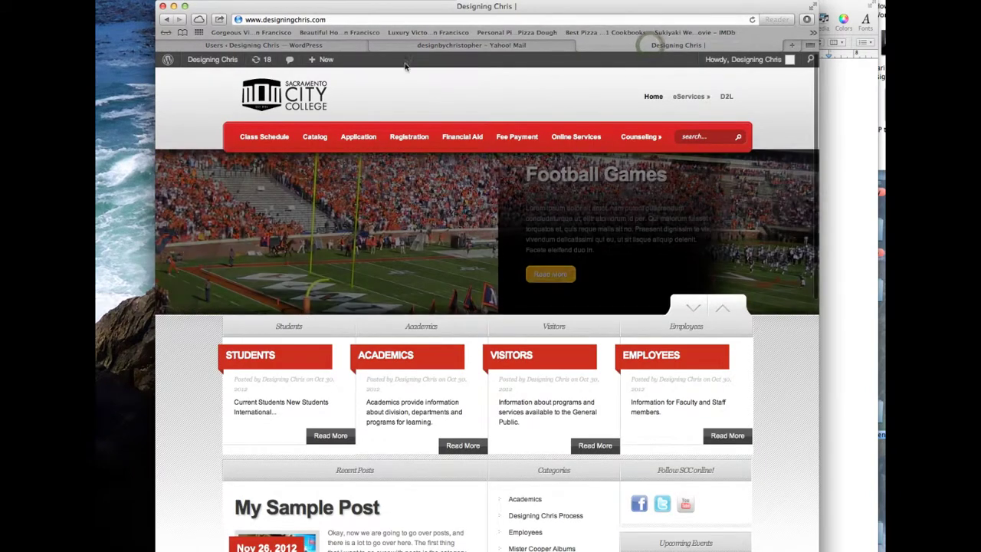
Step: Scroll through the Designing Chris homepage, then go back to the WordPress Users tab
scroll(295, 477, "down", 2)
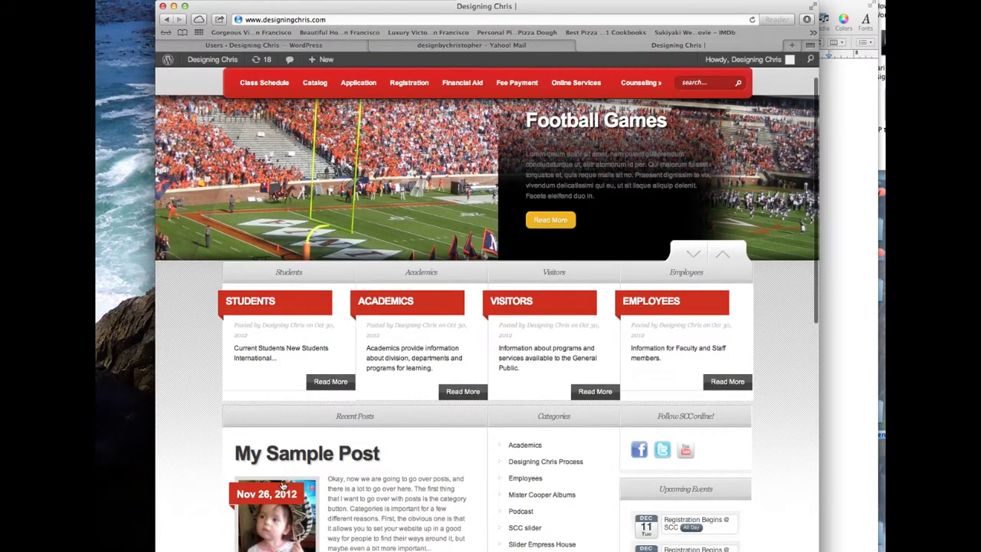
scroll(282, 484, "down", 10)
scroll(284, 478, "up", 10)
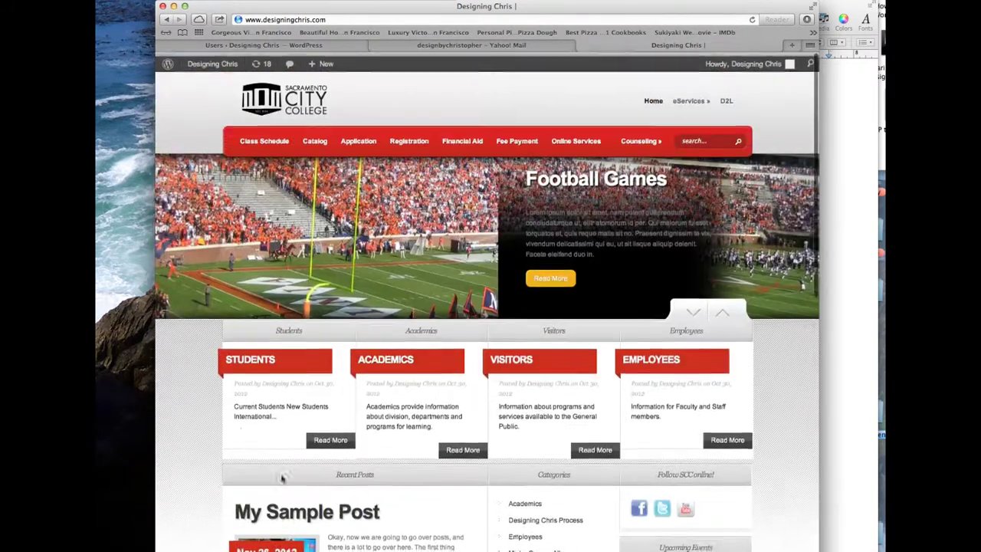
left_click(262, 46)
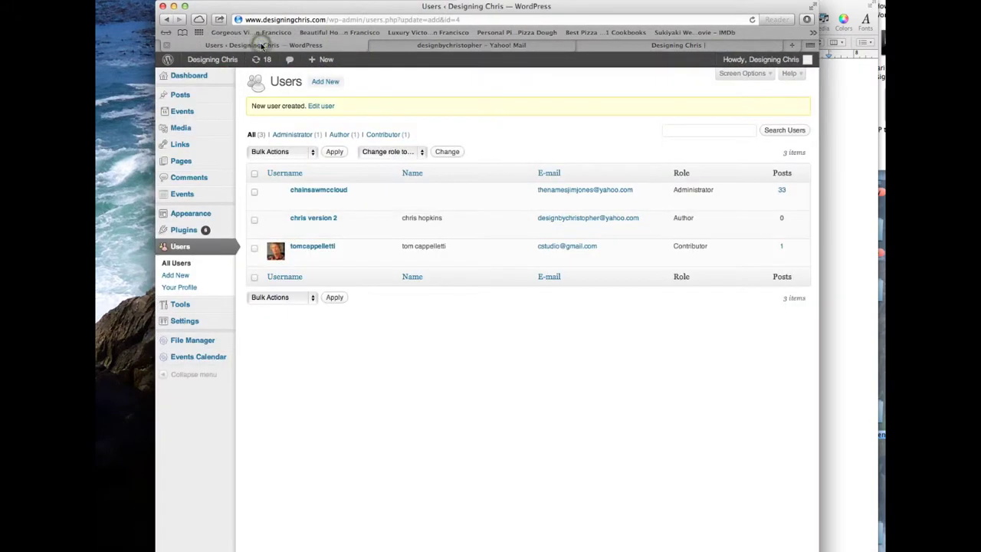